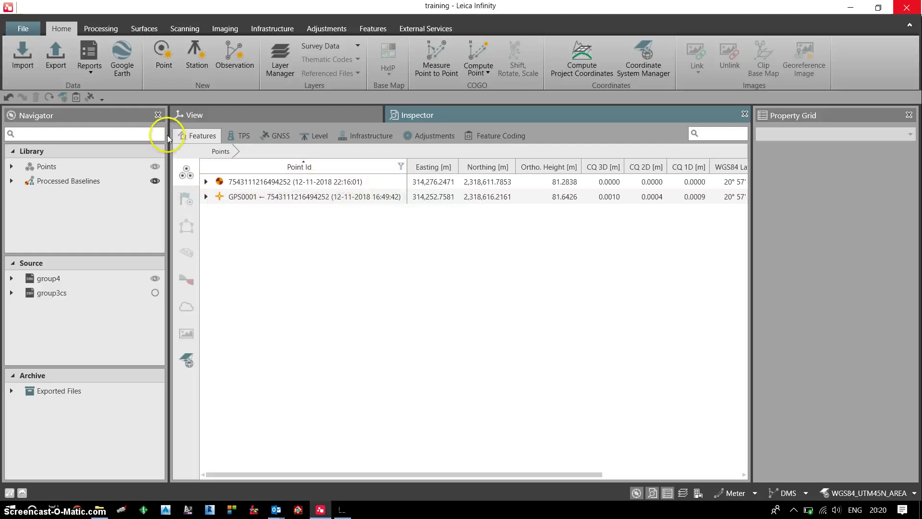
Step: In the project's Exported Data, set the export format to ASCII
click(55, 61)
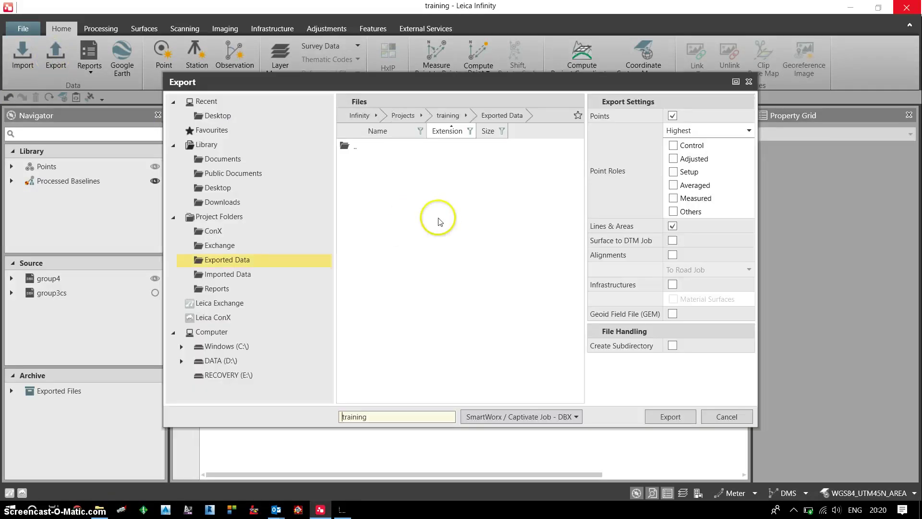
click(564, 417)
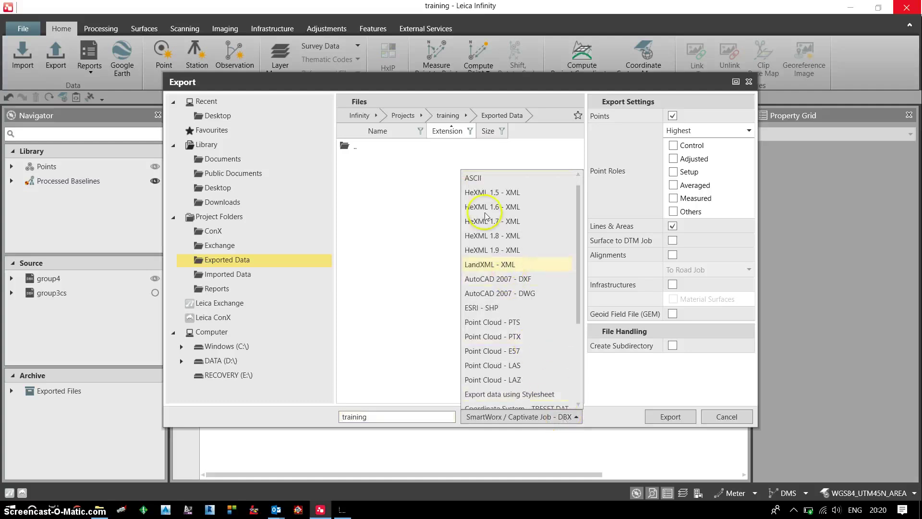
click(475, 178)
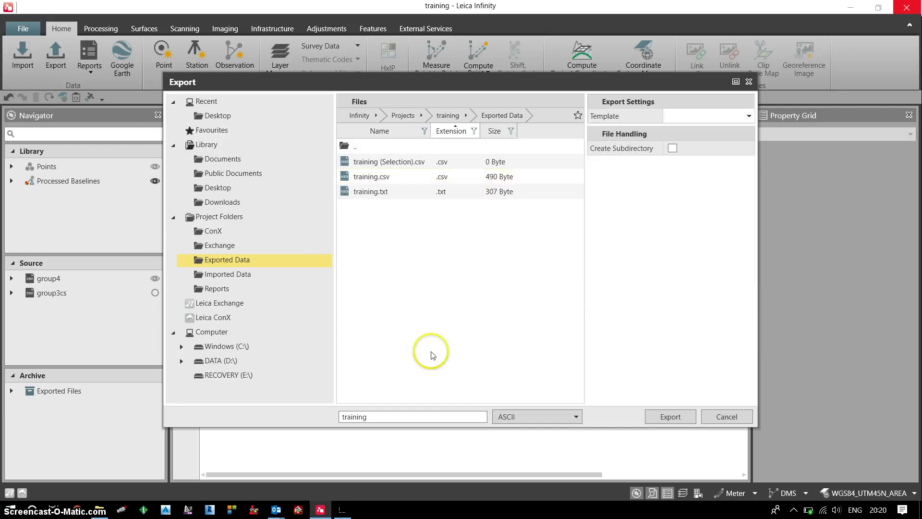
Step: Replace the output file name with 'training export'
click(394, 414)
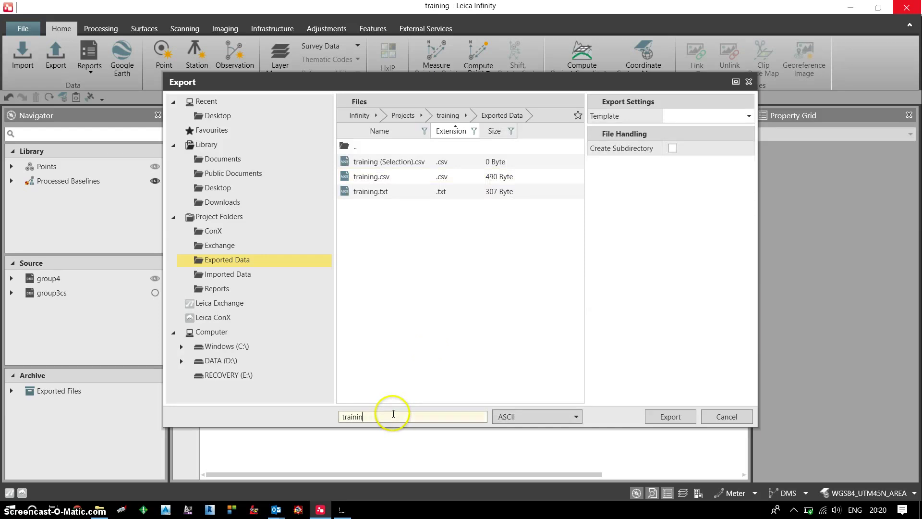
key(BackSpace)
key(BackSpace)
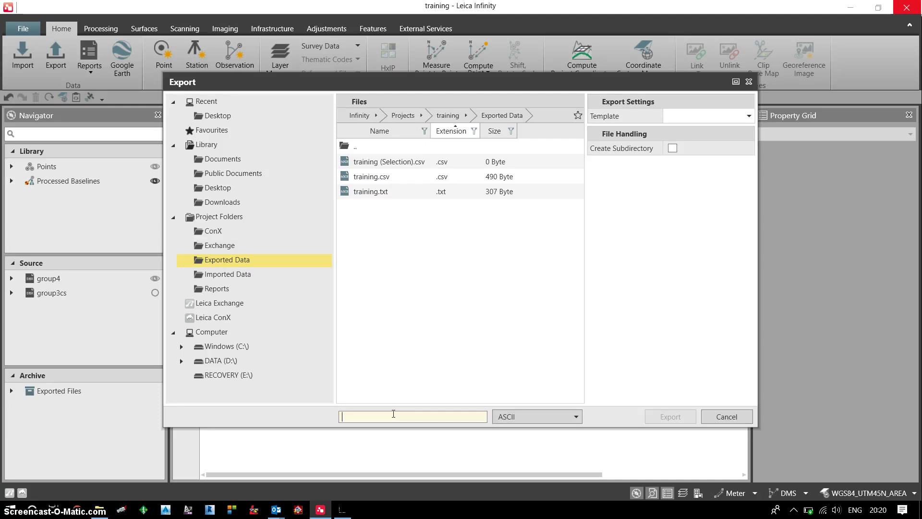
text(tra)
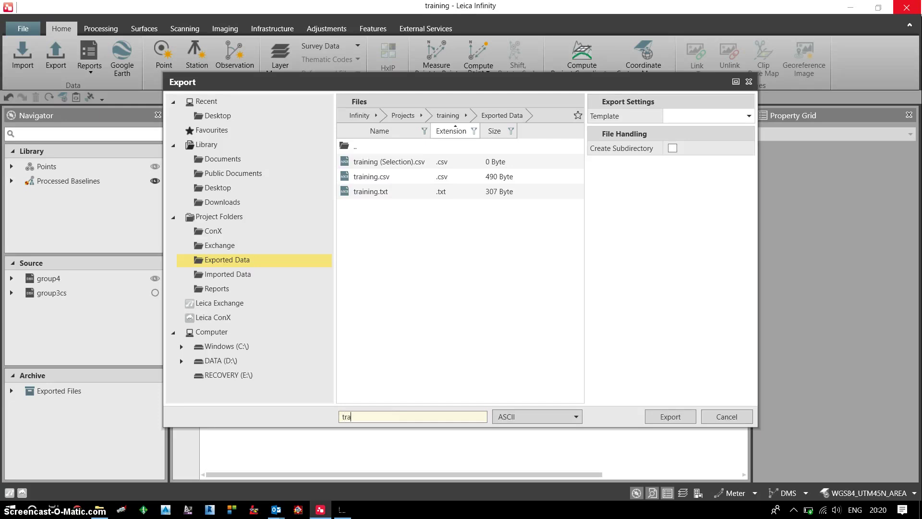
text(ining export)
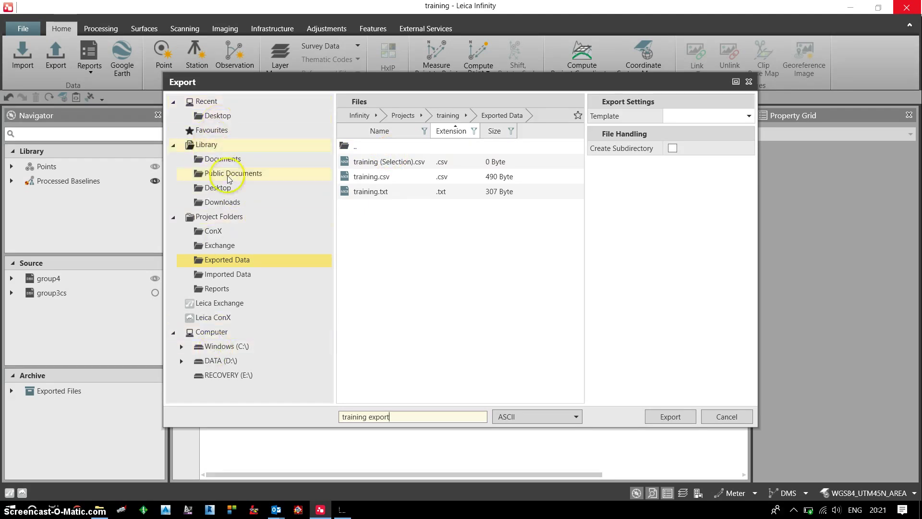
Step: Choose the Leica GNSS folder on the Desktop as the export destination
click(214, 117)
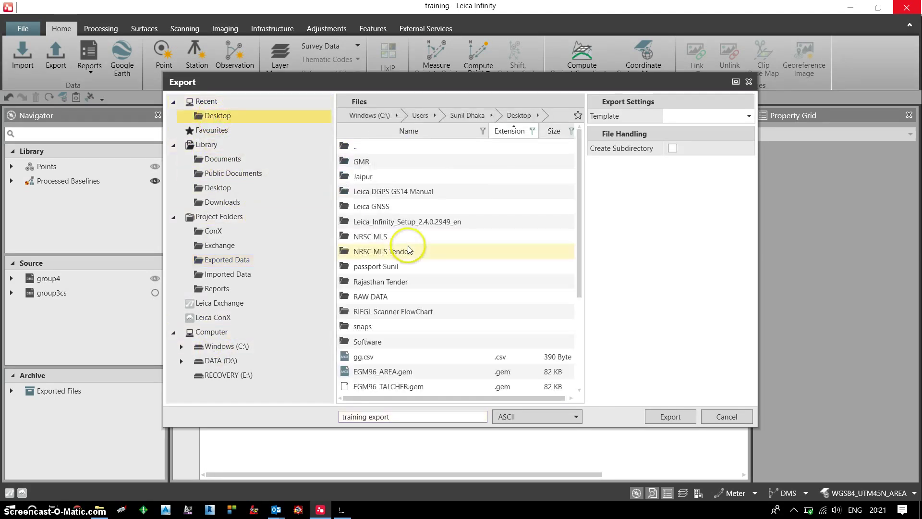
click(377, 207)
double_click(377, 207)
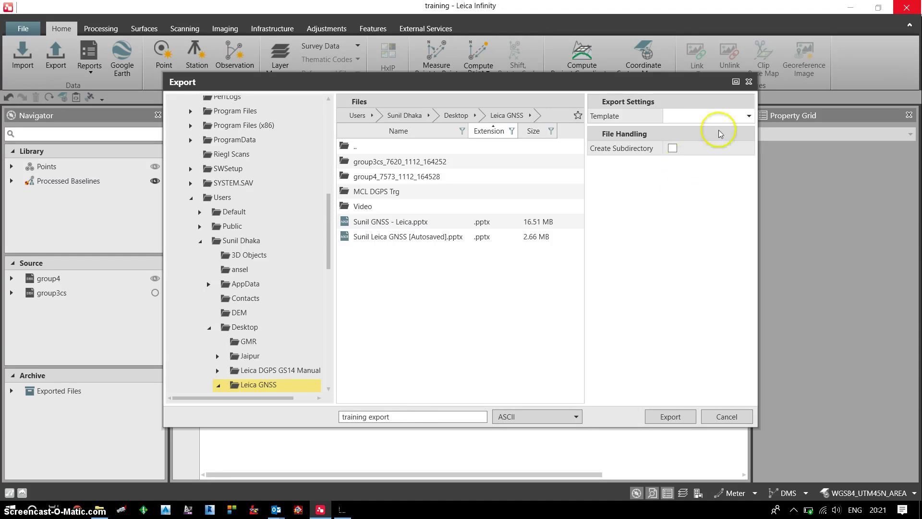
click(749, 118)
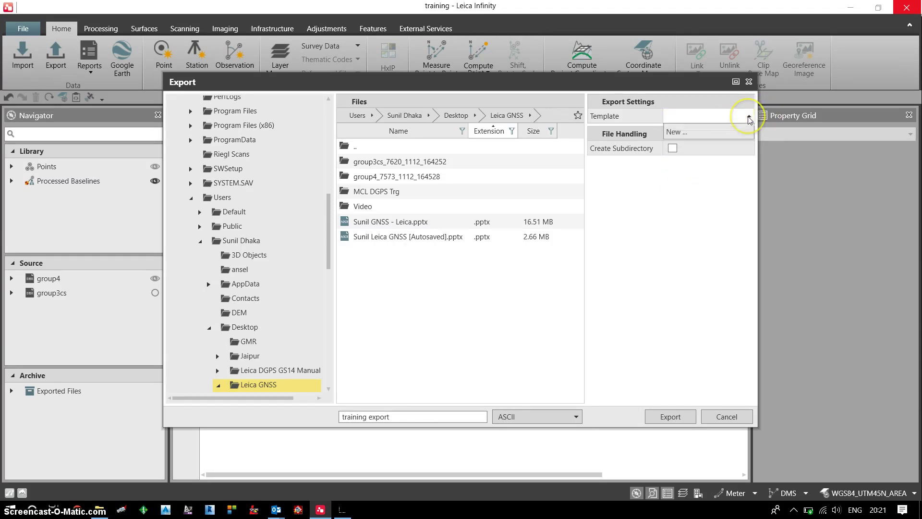
Step: Create a new export template and name it 'sample template'
click(693, 130)
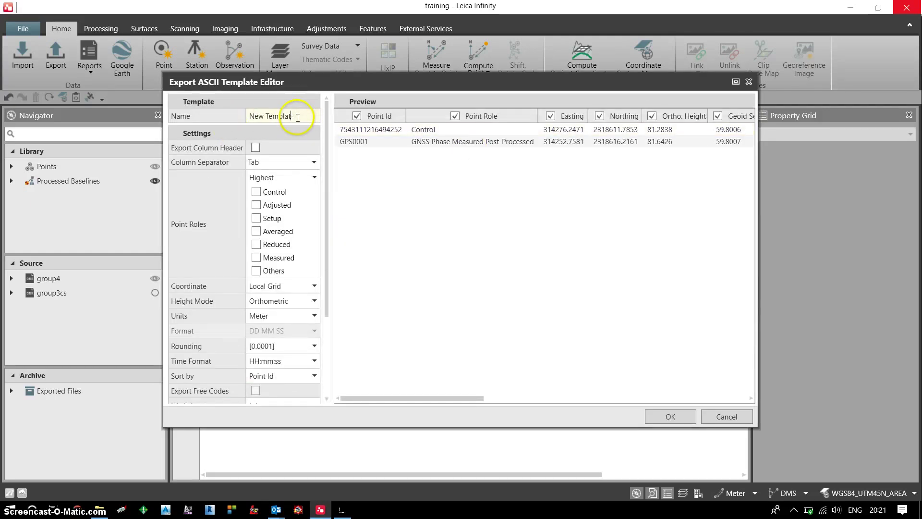
key(BackSpace)
key(BackSpace)
key(BackSpace)
key(BackSpace)
key(BackSpace)
key(BackSpace)
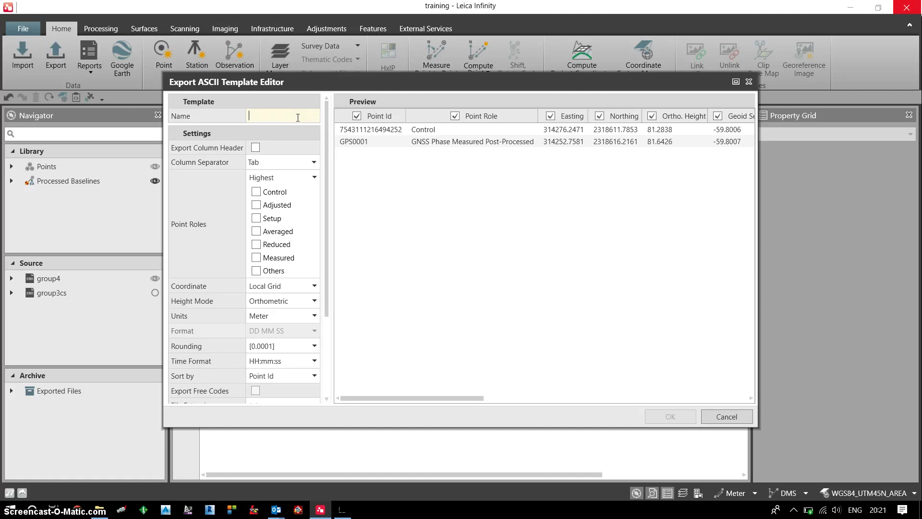
text(sample template)
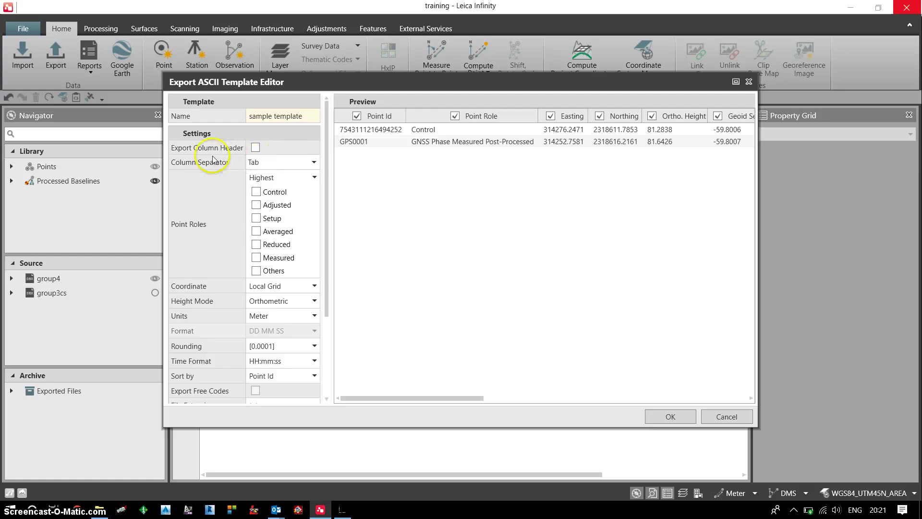
Step: Enable the column header row and change the column separator from Tab to a comma
click(255, 147)
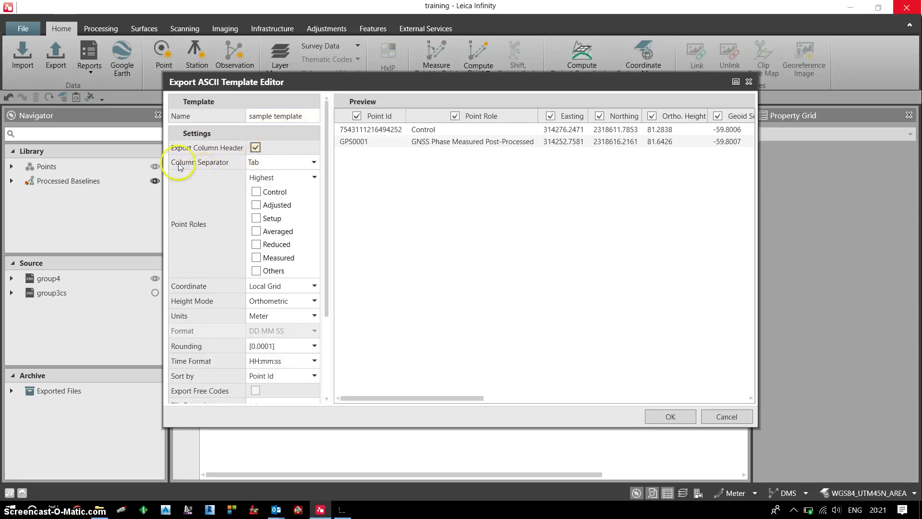
click(309, 166)
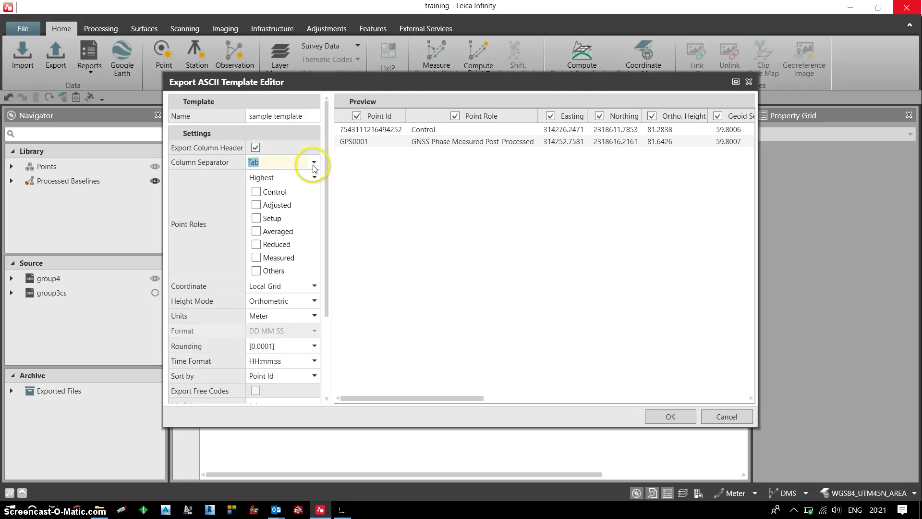
click(310, 166)
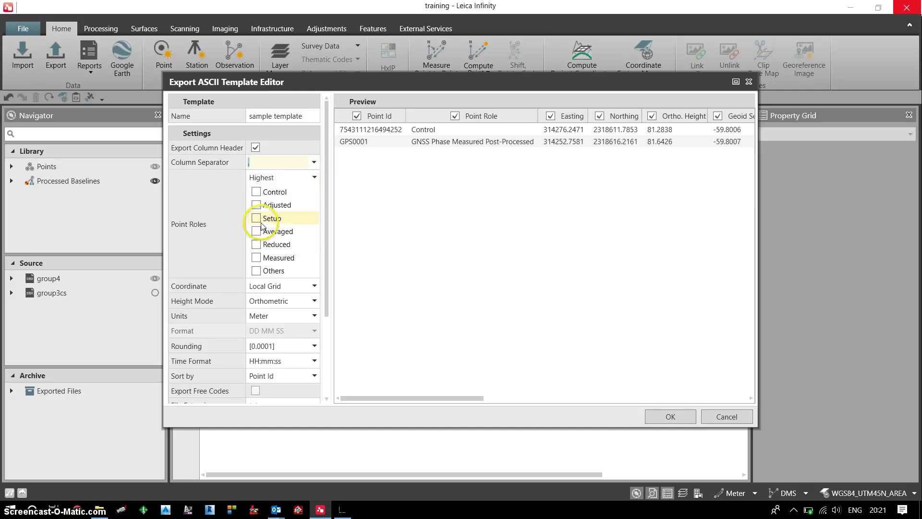
key(BackSpace)
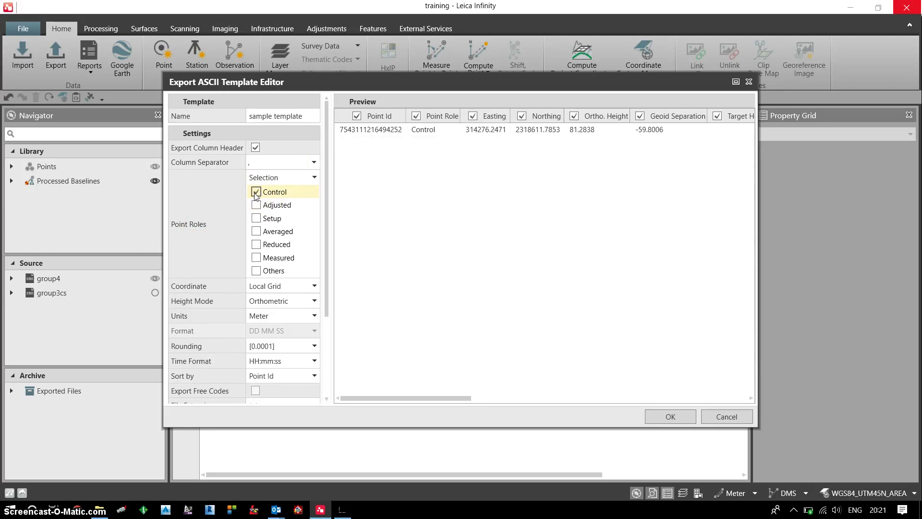
Step: Limit the export to Control and Measured points and set the file extension to .csv
click(254, 256)
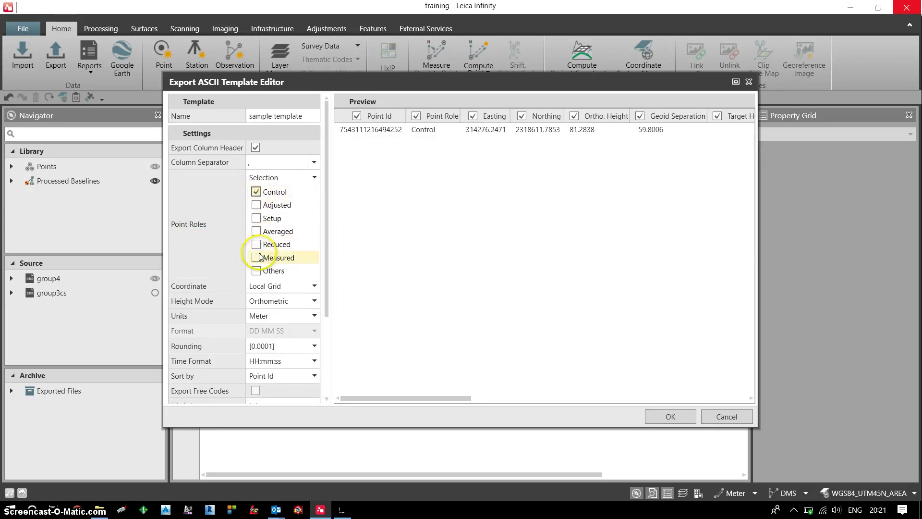
click(256, 259)
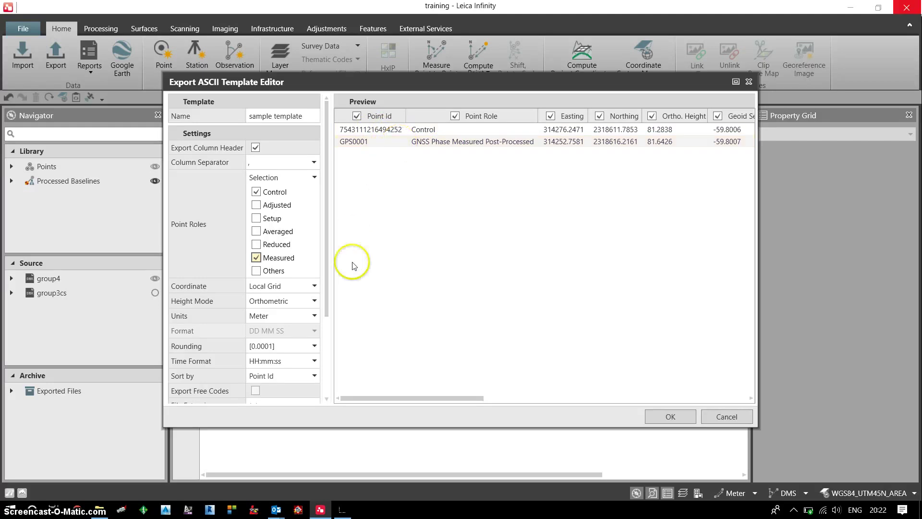
scroll(324, 236, down, 3)
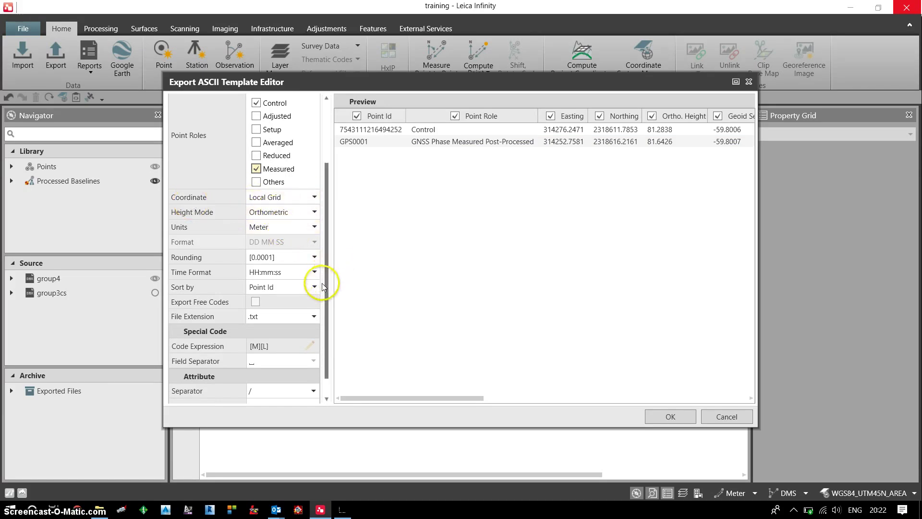
click(314, 316)
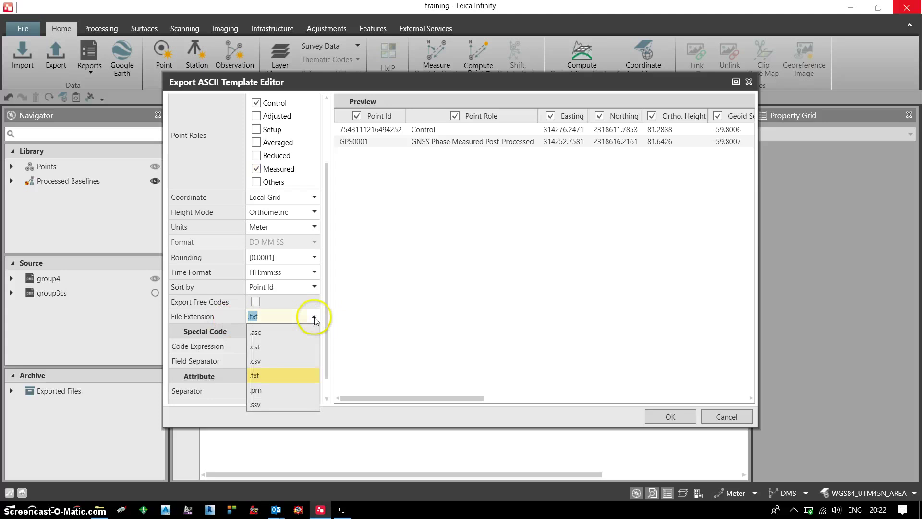
click(264, 361)
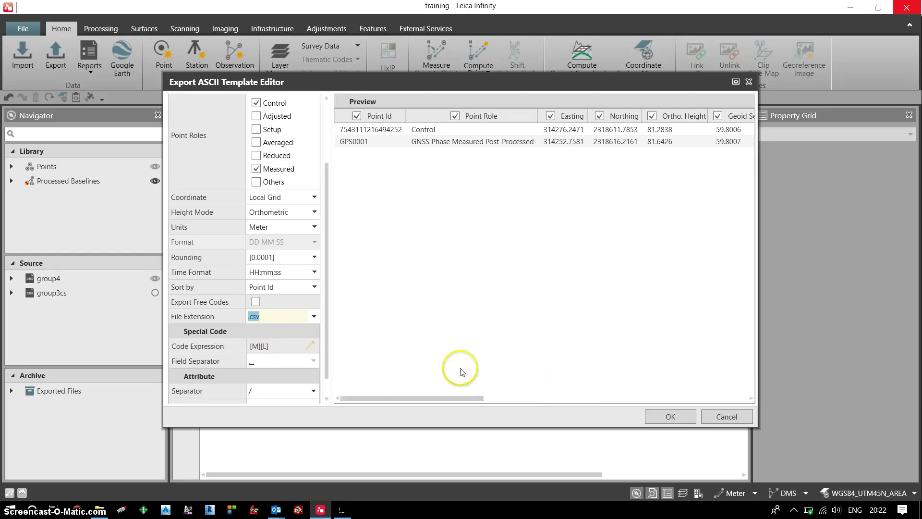
Step: Exclude the Point Role, Geoid Separation, Target Height, Project Easting and Project Northing columns
mouse_move(426, 399)
mouse_down()
mouse_move(611, 399)
mouse_move(654, 408)
mouse_move(514, 407)
mouse_up()
drag(391, 409, 407, 407)
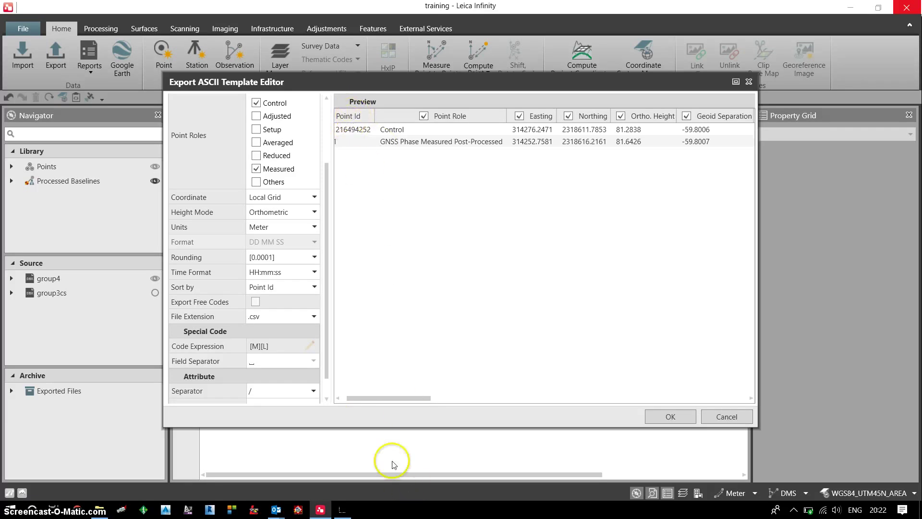
drag(376, 397, 356, 399)
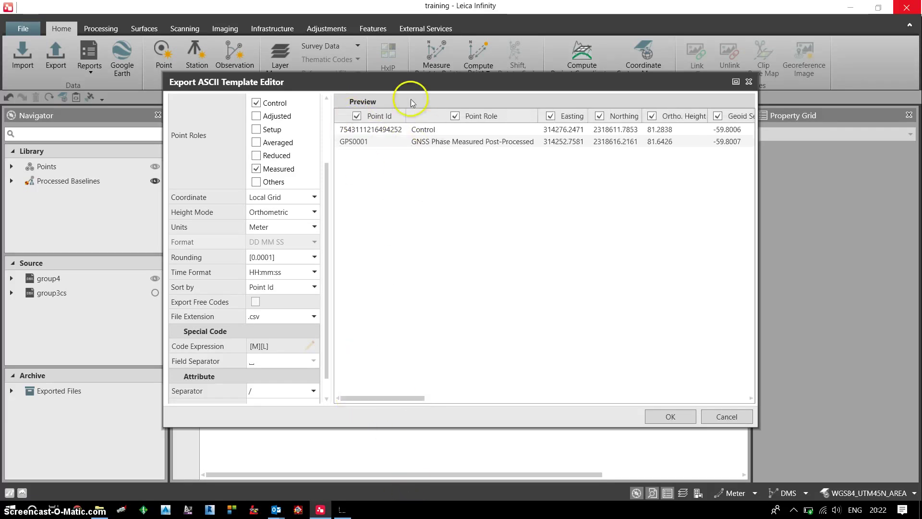
click(417, 129)
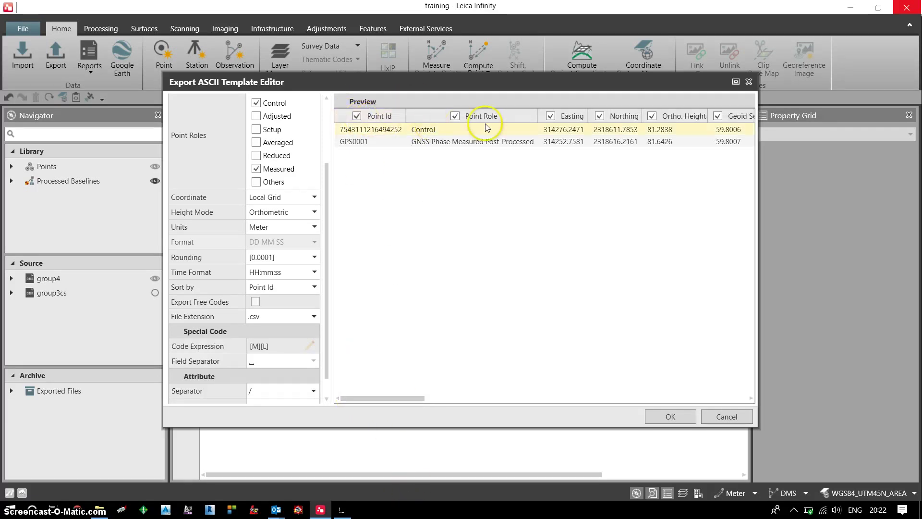
click(455, 116)
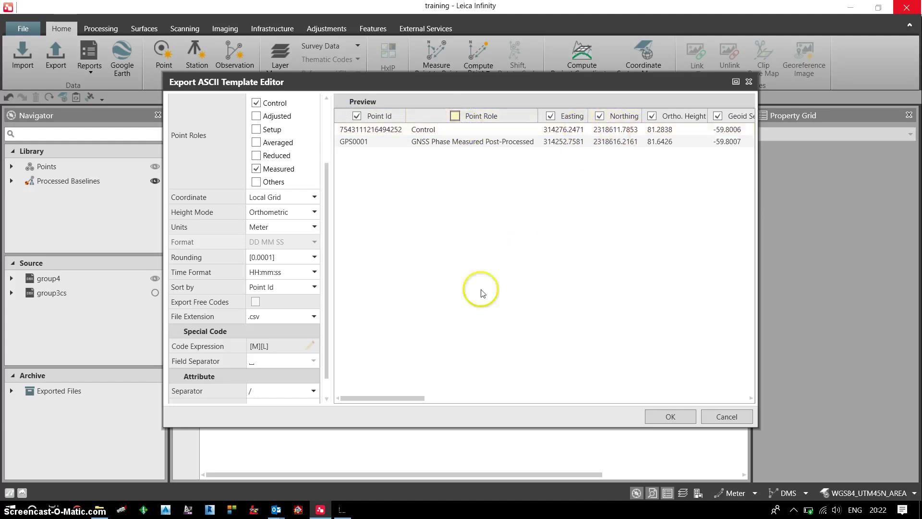
drag(408, 400, 451, 404)
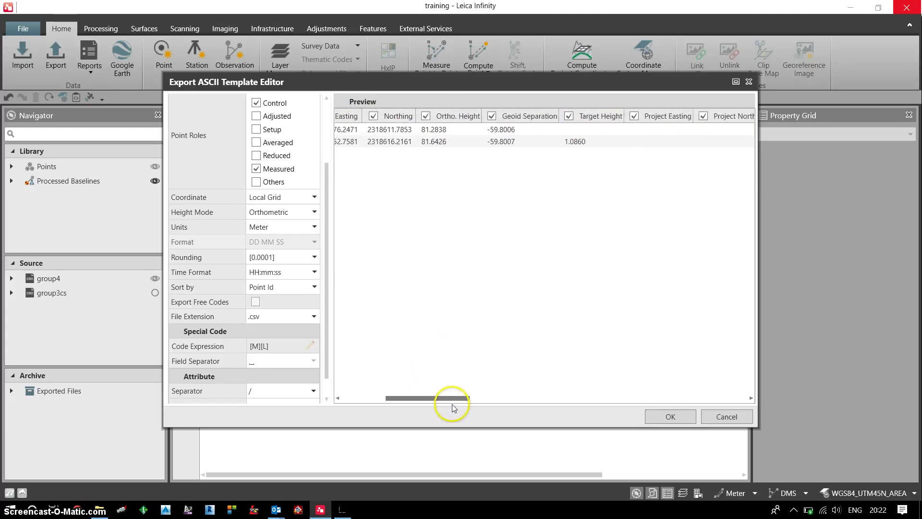
click(481, 117)
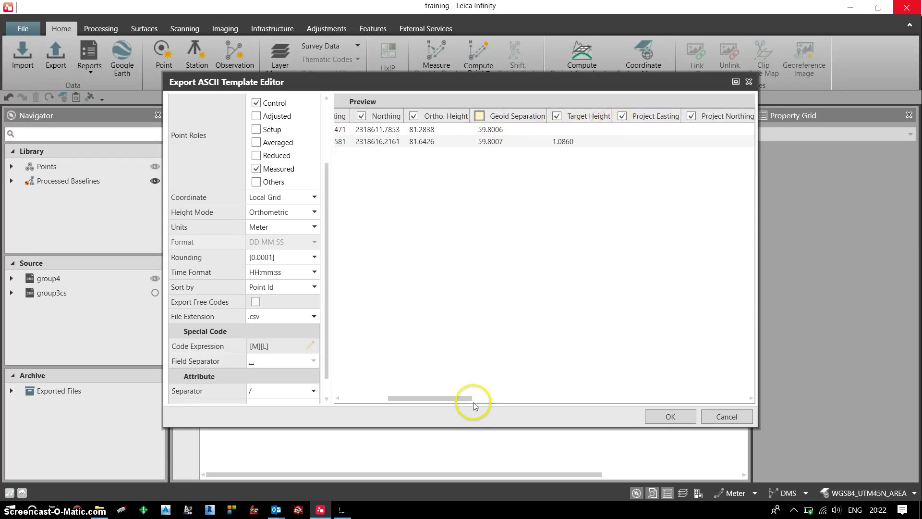
drag(469, 396, 480, 400)
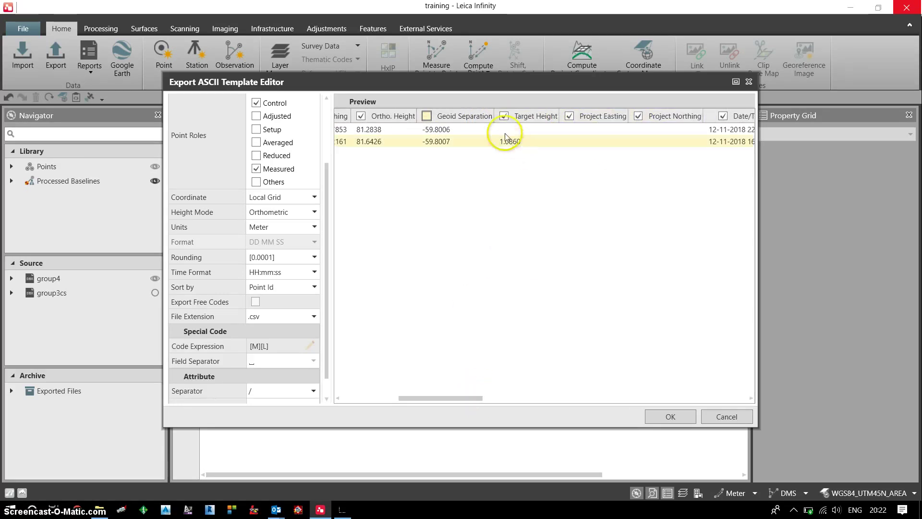
click(504, 115)
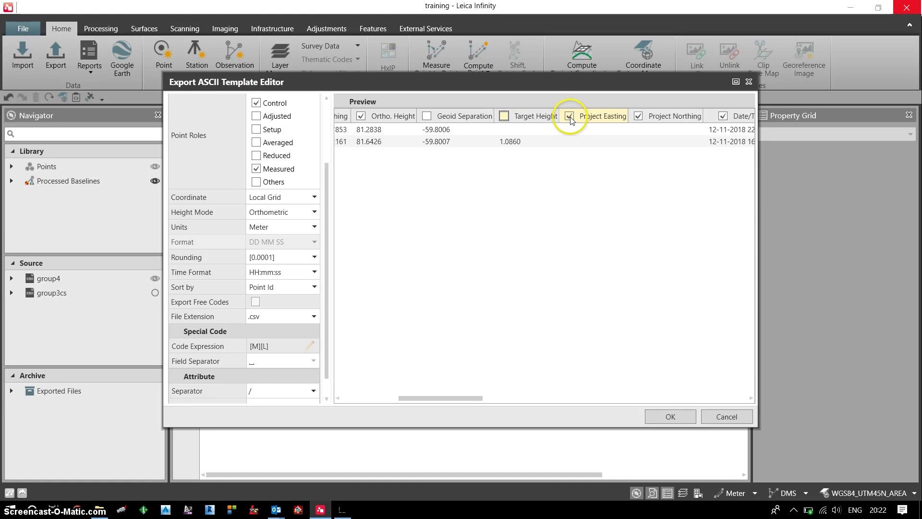
click(569, 116)
click(638, 117)
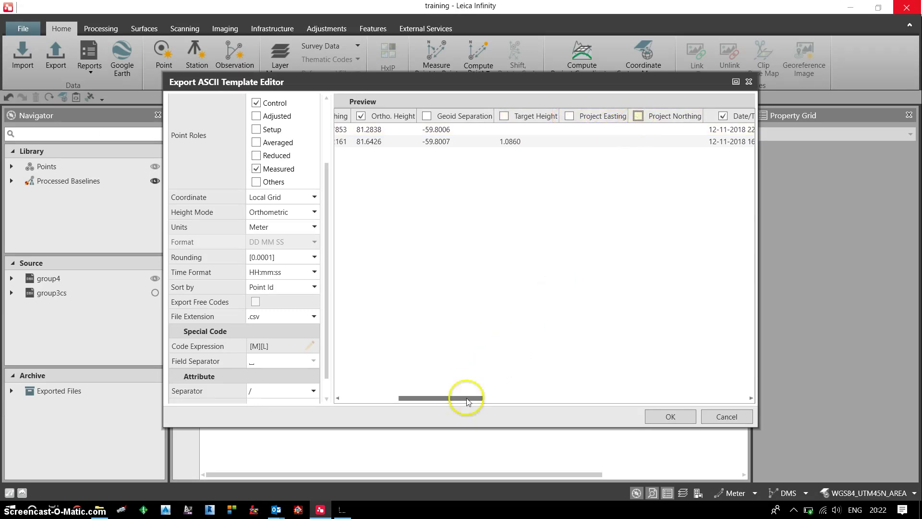
Step: Exclude Date/Time, Code, Special Code, Code Group, Description, Information and Annotation 1–3 columns
drag(469, 397, 525, 401)
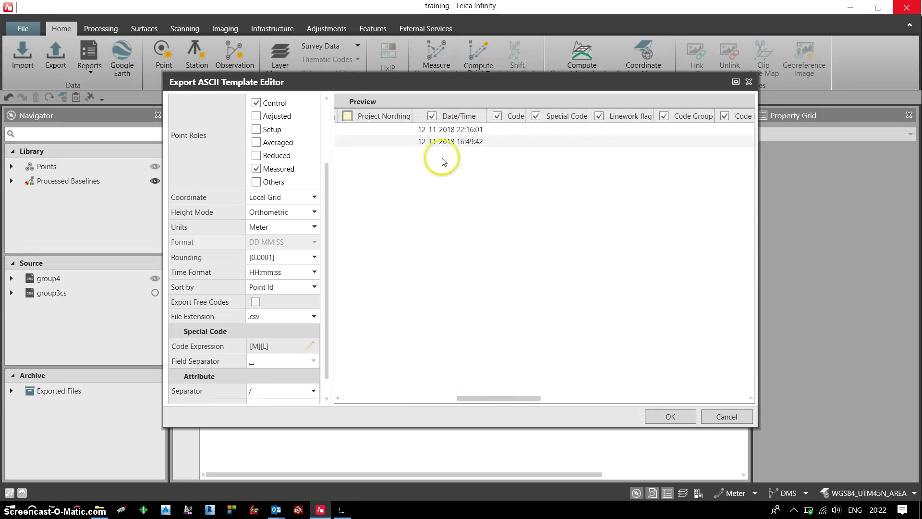
click(432, 116)
click(497, 117)
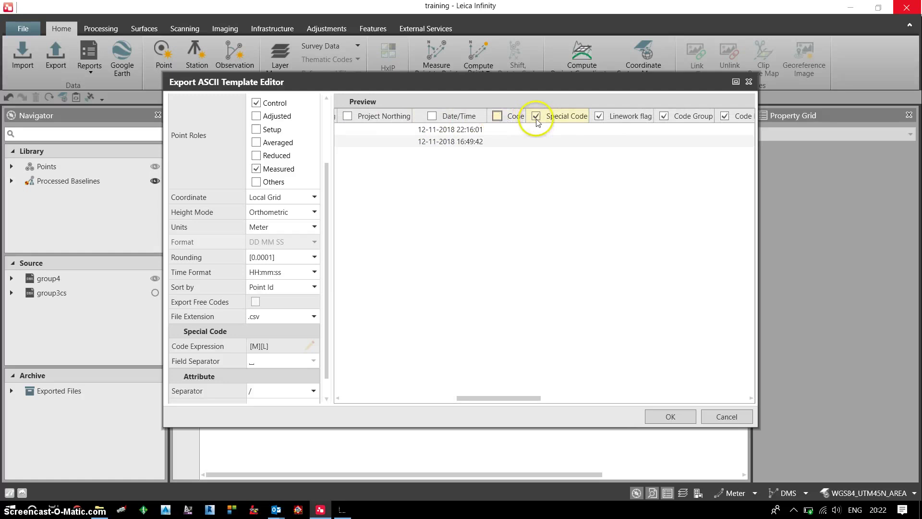
click(536, 116)
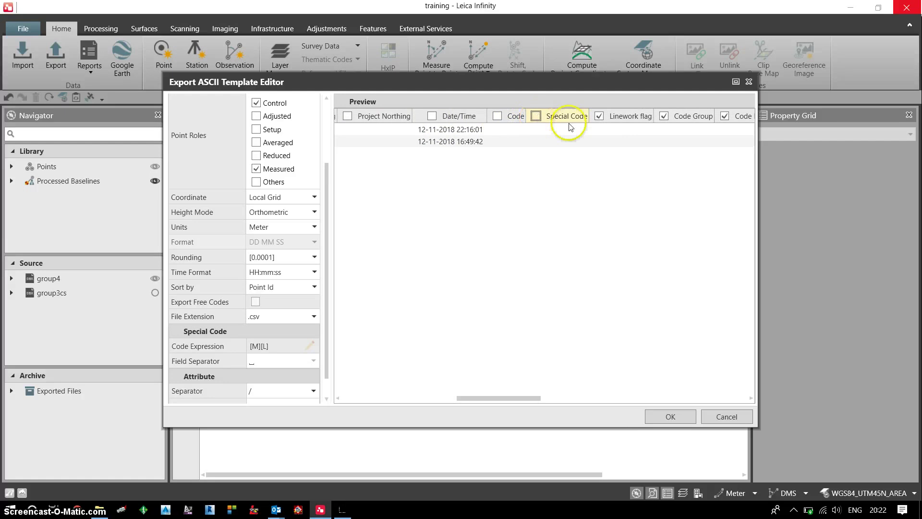
click(664, 116)
drag(524, 402, 581, 402)
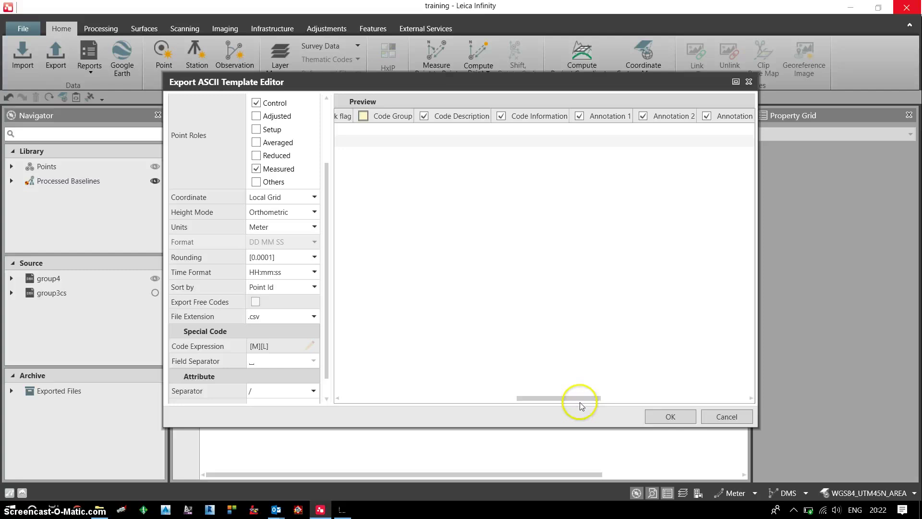
click(423, 117)
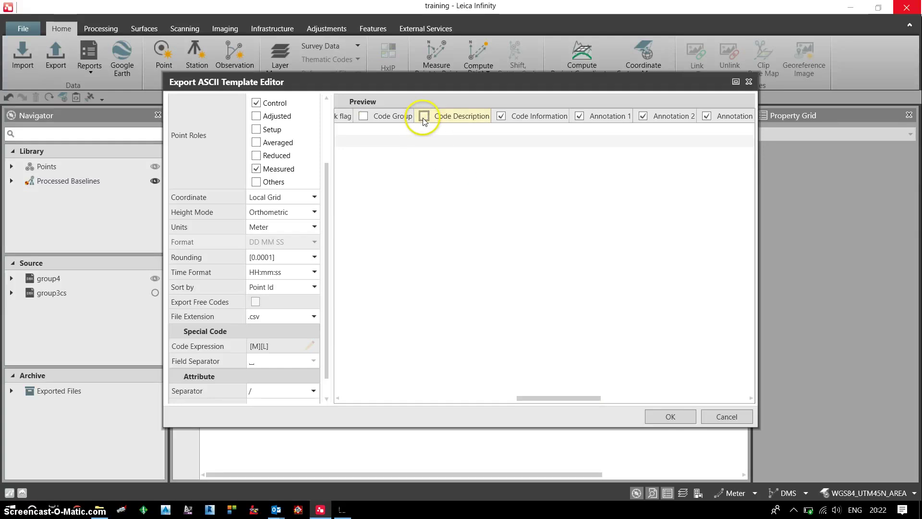
click(501, 116)
click(580, 117)
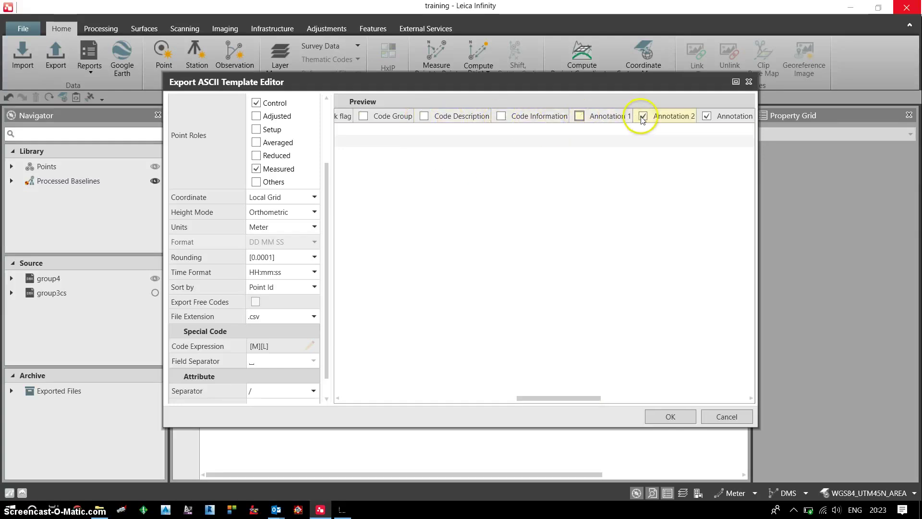
click(643, 116)
click(706, 116)
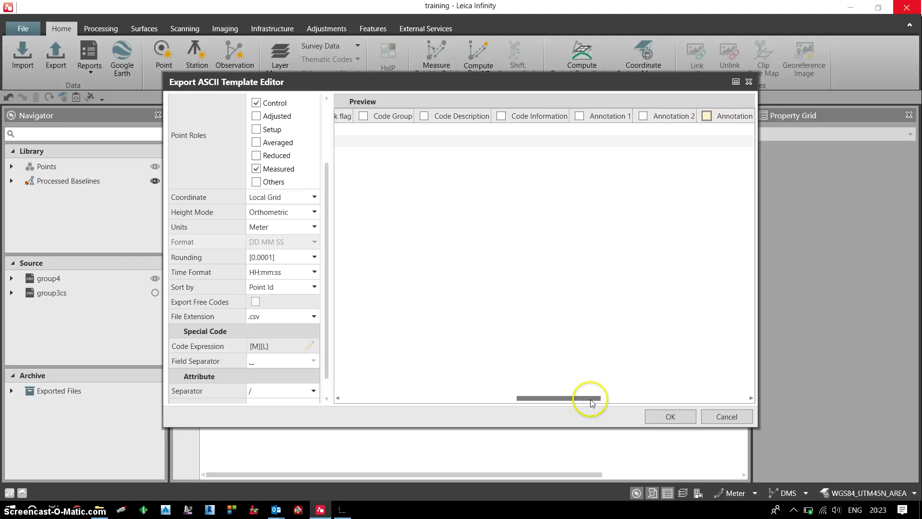
Step: Exclude Annotation 4, Attribute Name & Value, CQ 1D and the SD Easting, Northing, Ortho. Height columns
drag(590, 399, 655, 411)
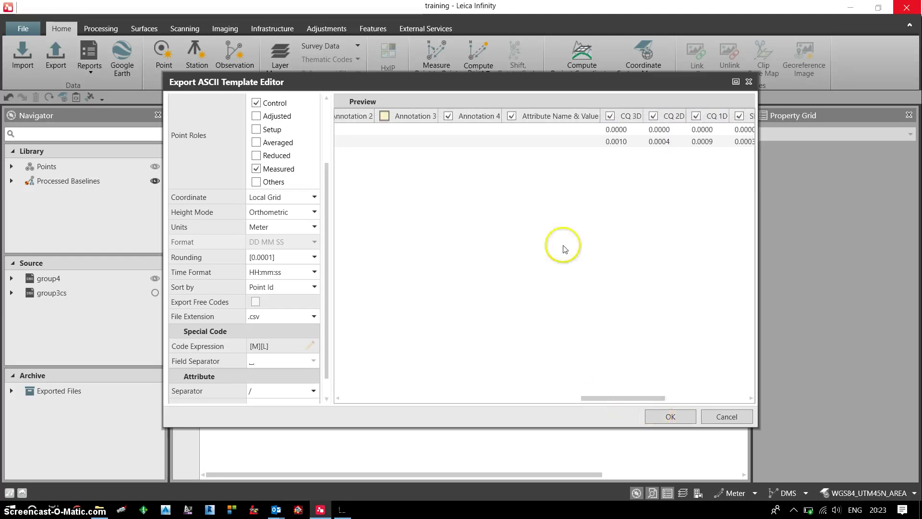
click(448, 116)
click(512, 116)
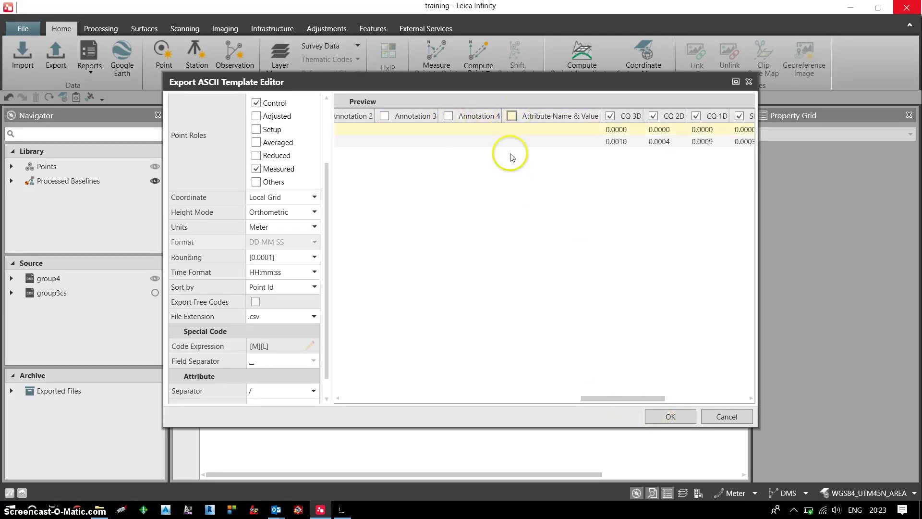
drag(618, 399, 656, 404)
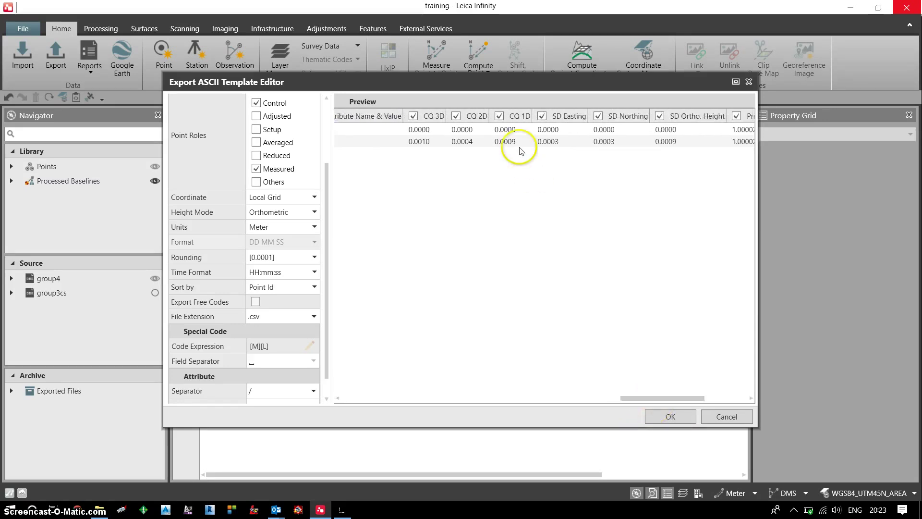
click(499, 115)
click(542, 117)
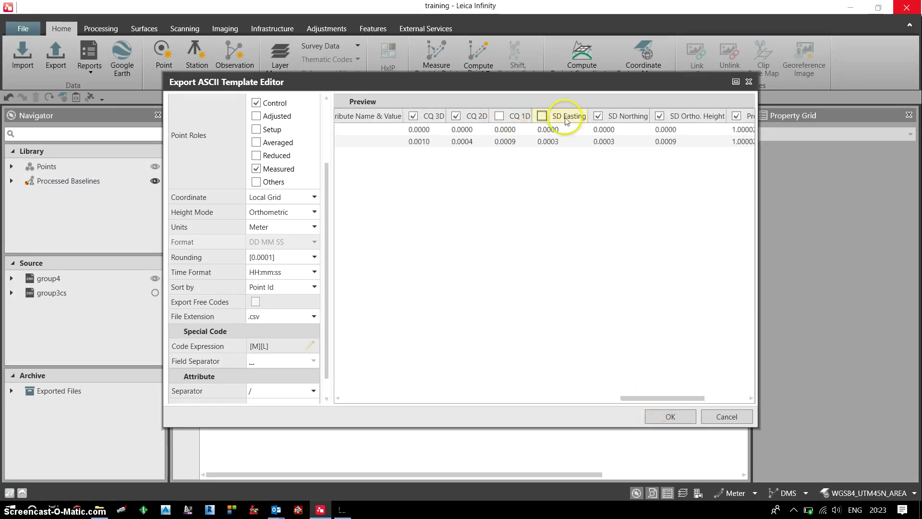
click(598, 117)
click(659, 116)
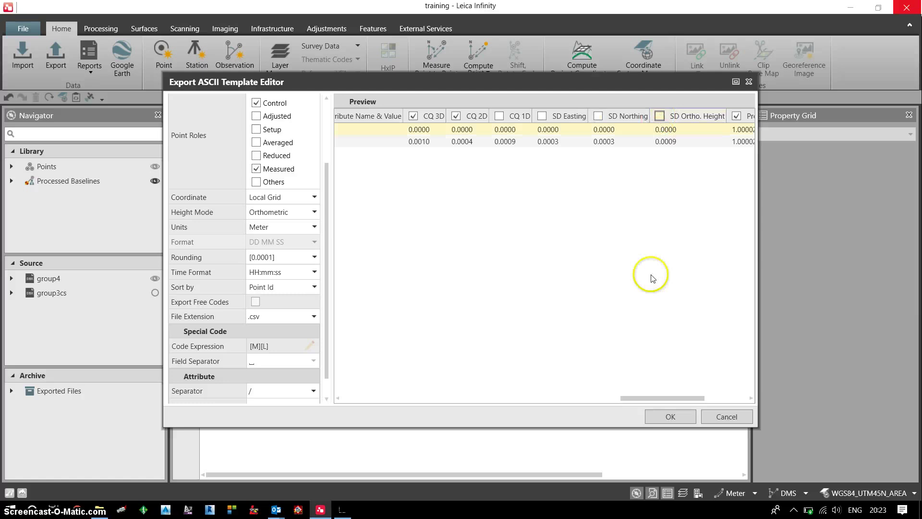
Step: Exclude the three scale factor columns, Ref. Station Id, Hz Slope Dist. and Num. of Epochs
drag(643, 398, 679, 399)
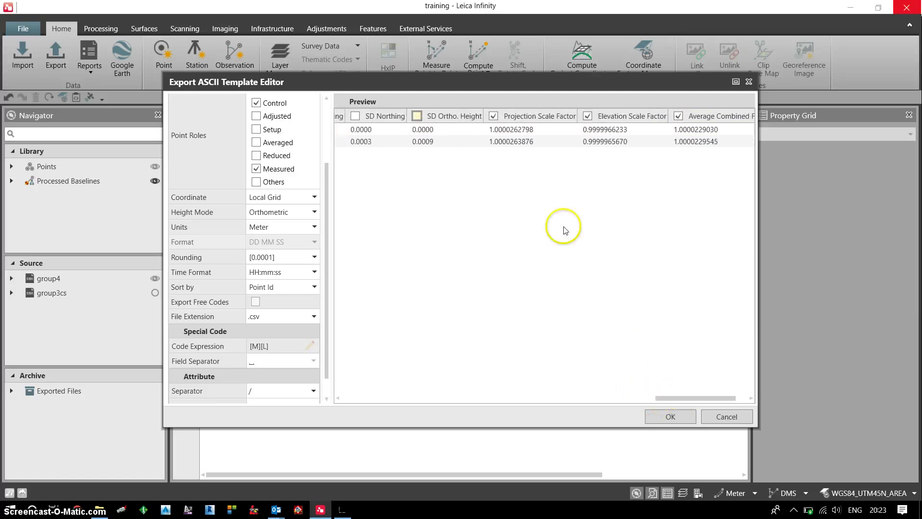
click(494, 115)
click(587, 117)
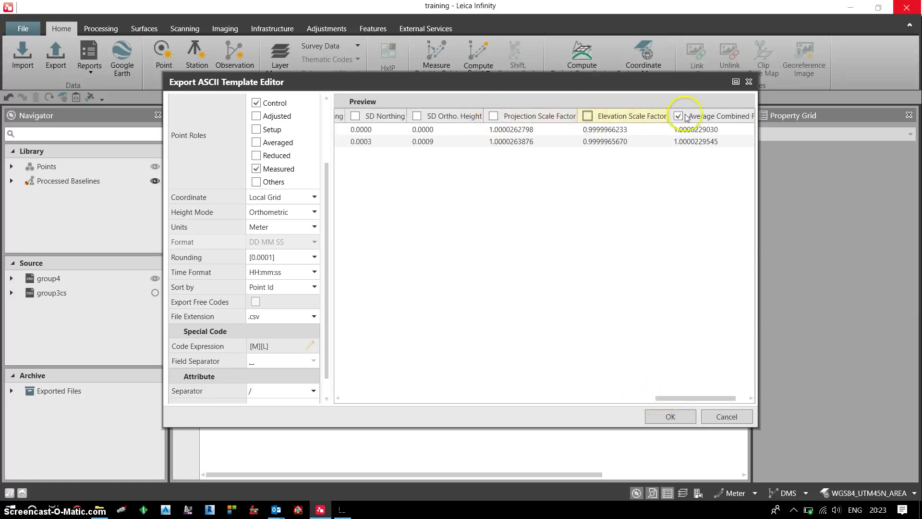
click(678, 115)
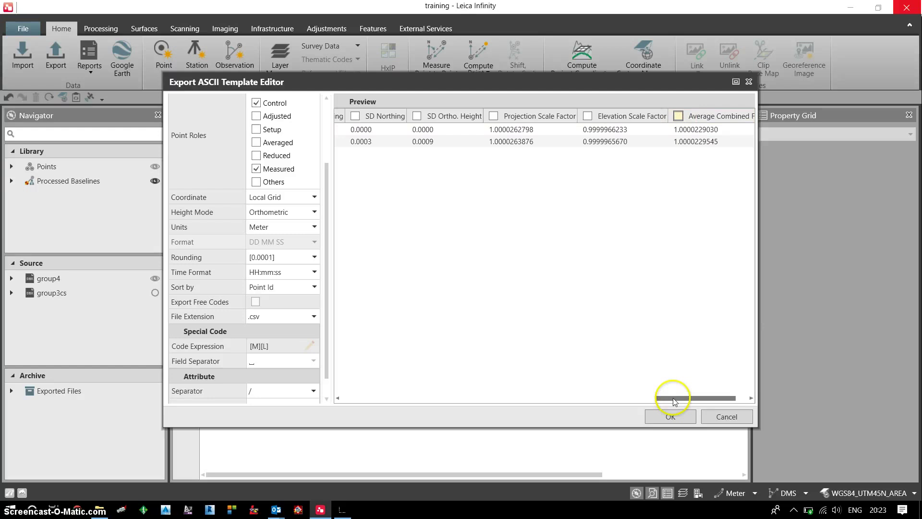
drag(673, 398, 694, 398)
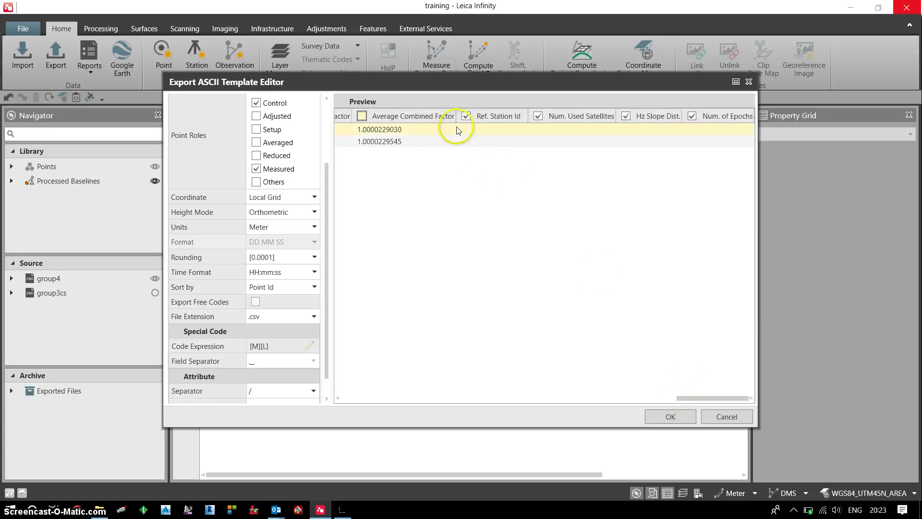
click(466, 116)
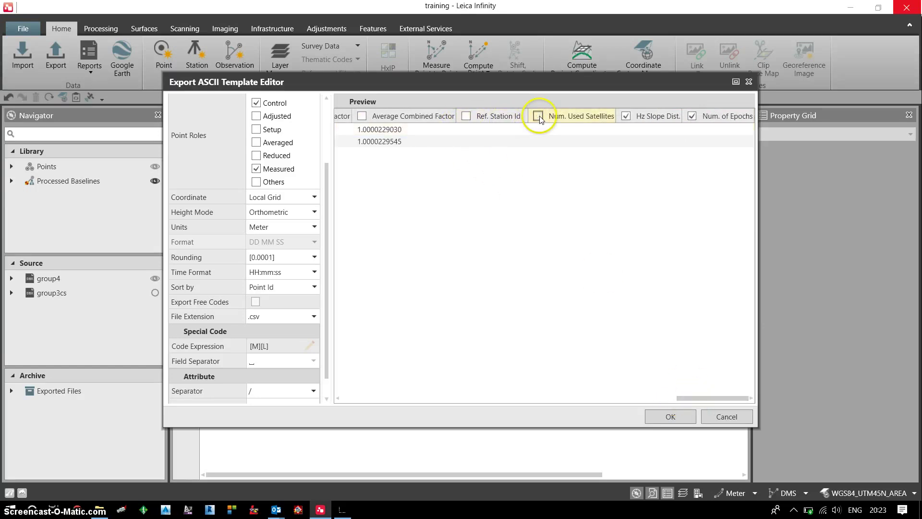
click(626, 116)
click(692, 116)
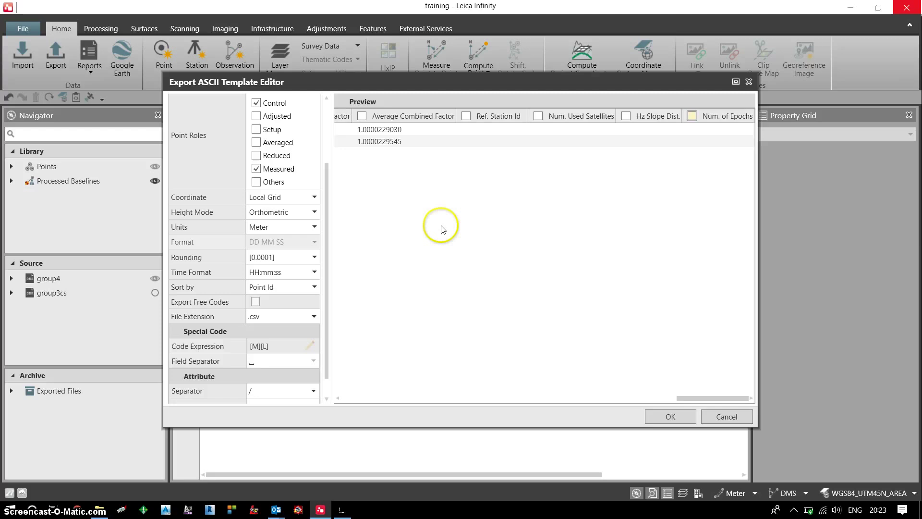
Step: Save the sample template and export the points to the ASCII file 'training export'
click(671, 418)
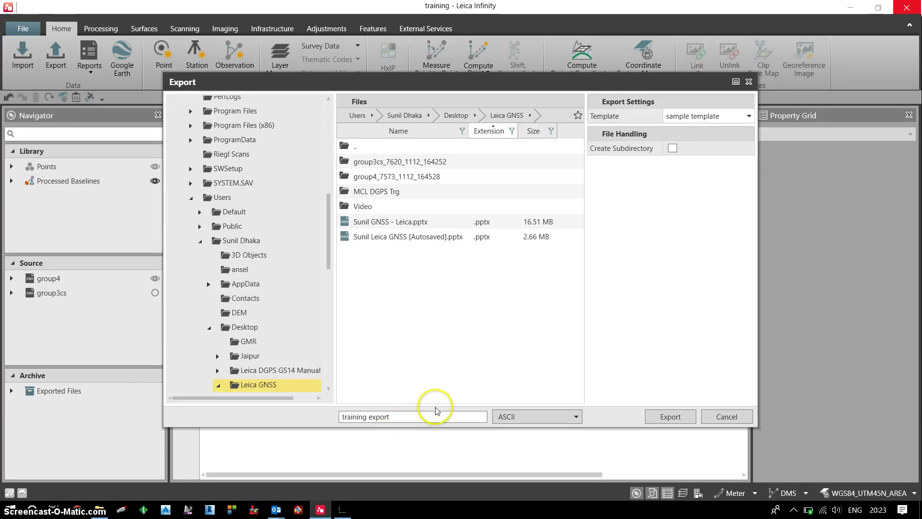
click(670, 416)
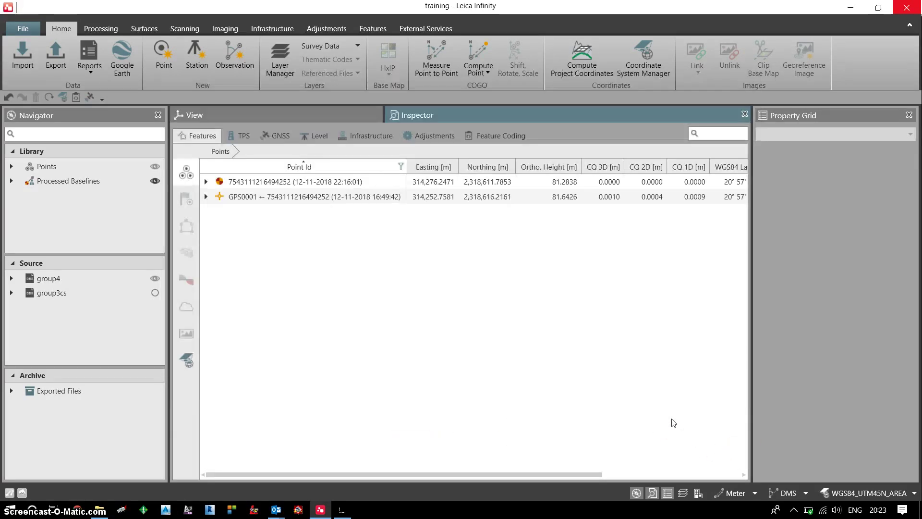